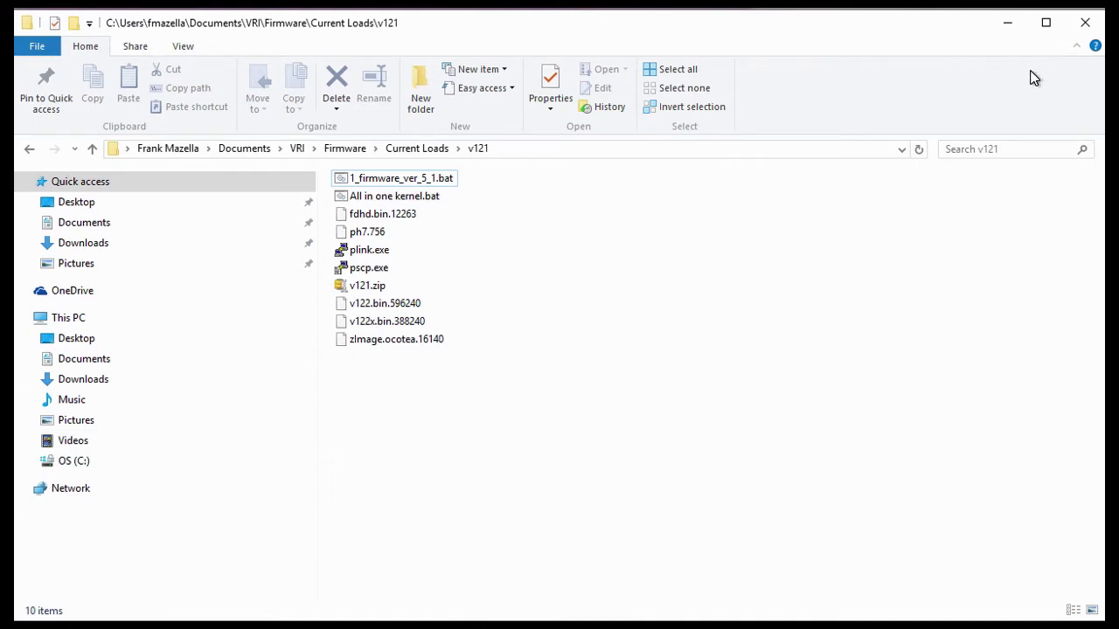
- Bring up PCC's Phantom Nucleus dialog and select Phantom v12 Cam as the camera
{"action": "left_click", "coordinate": [1009, 28]}
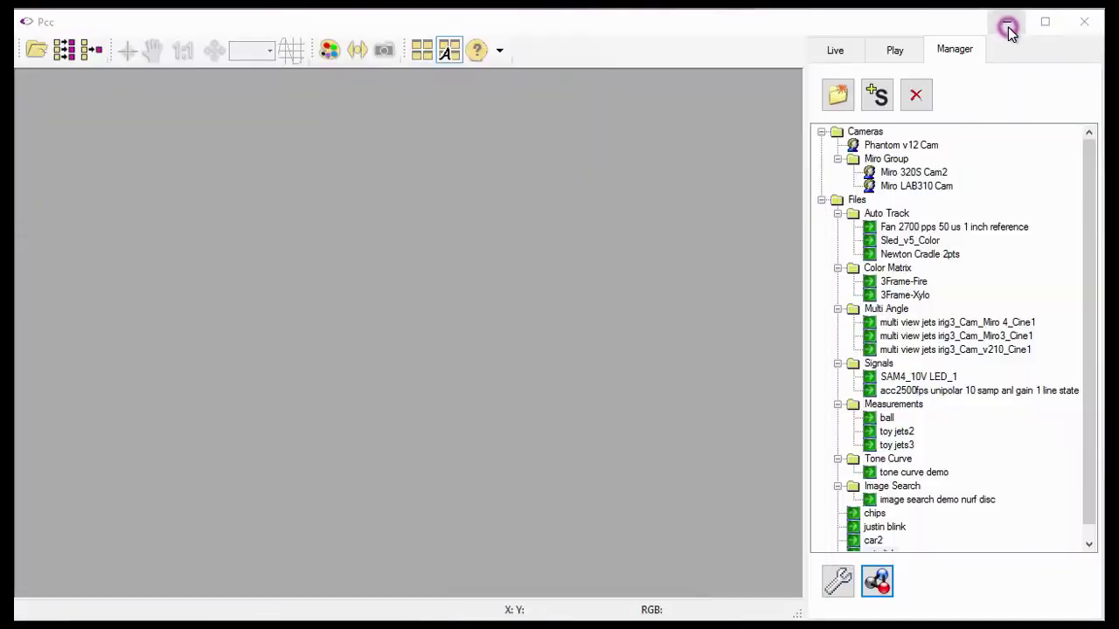
{"action": "left_click", "coordinate": [879, 582]}
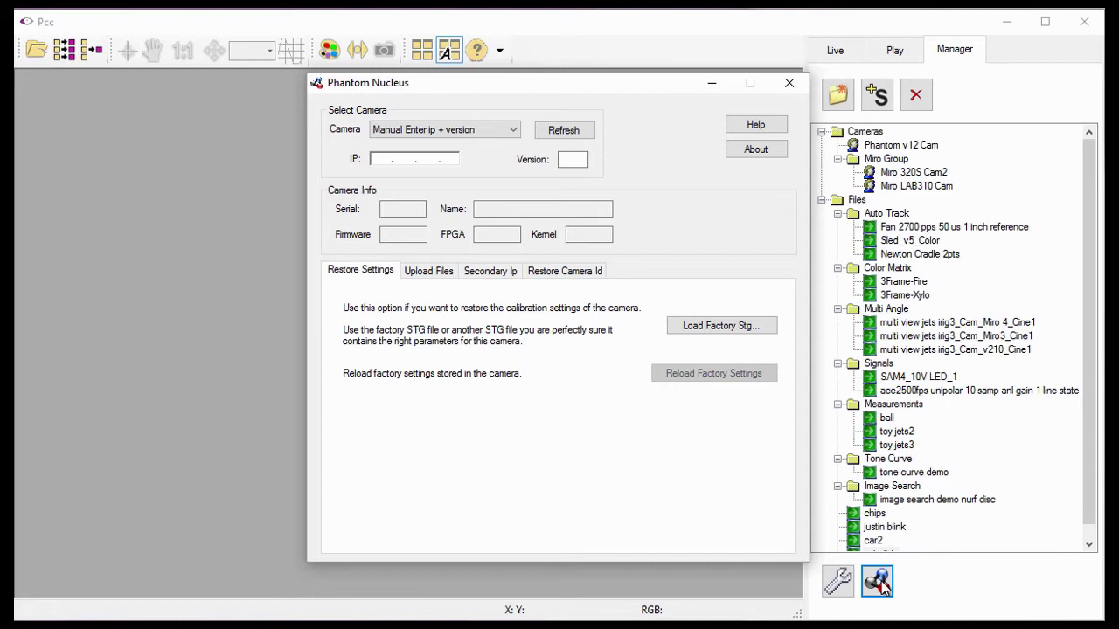
{"action": "left_click", "coordinate": [328, 161]}
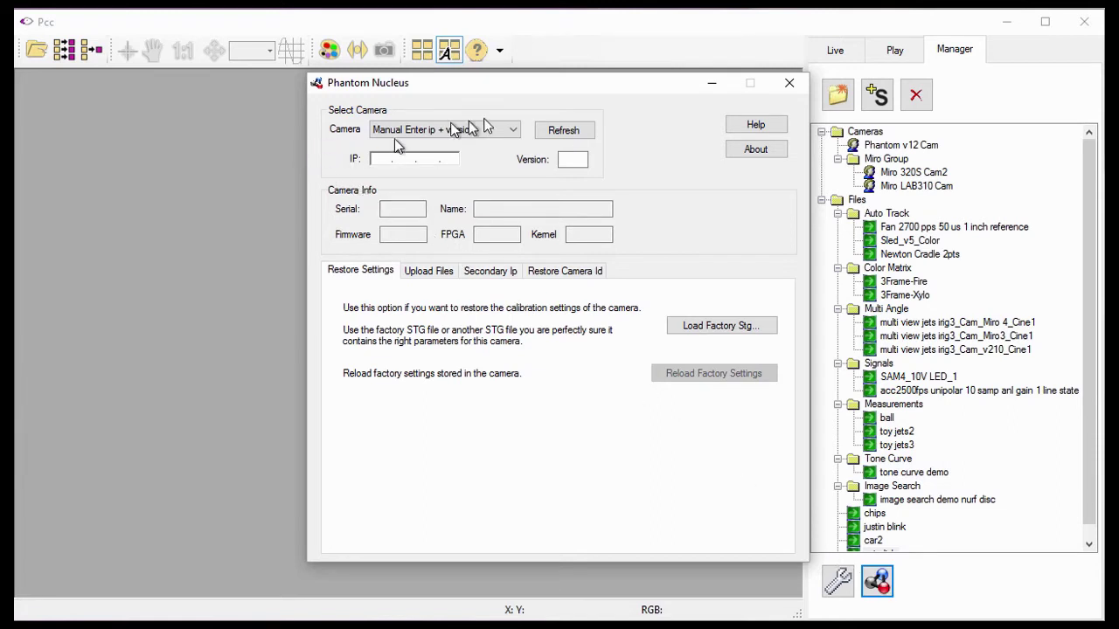
{"action": "left_click", "coordinate": [516, 131]}
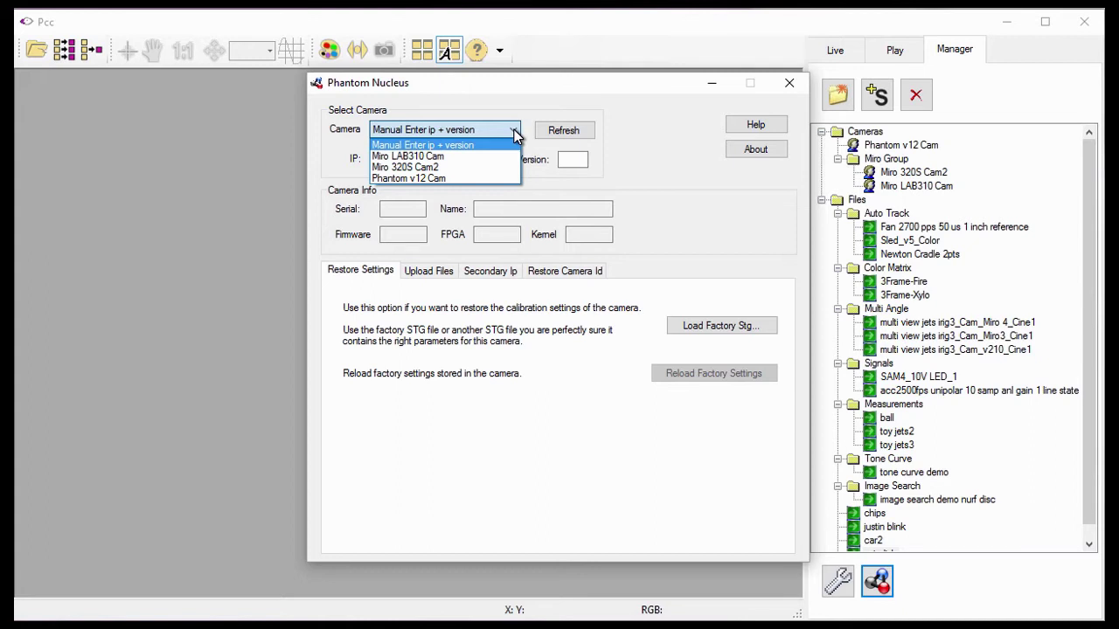
{"action": "left_click", "coordinate": [484, 178]}
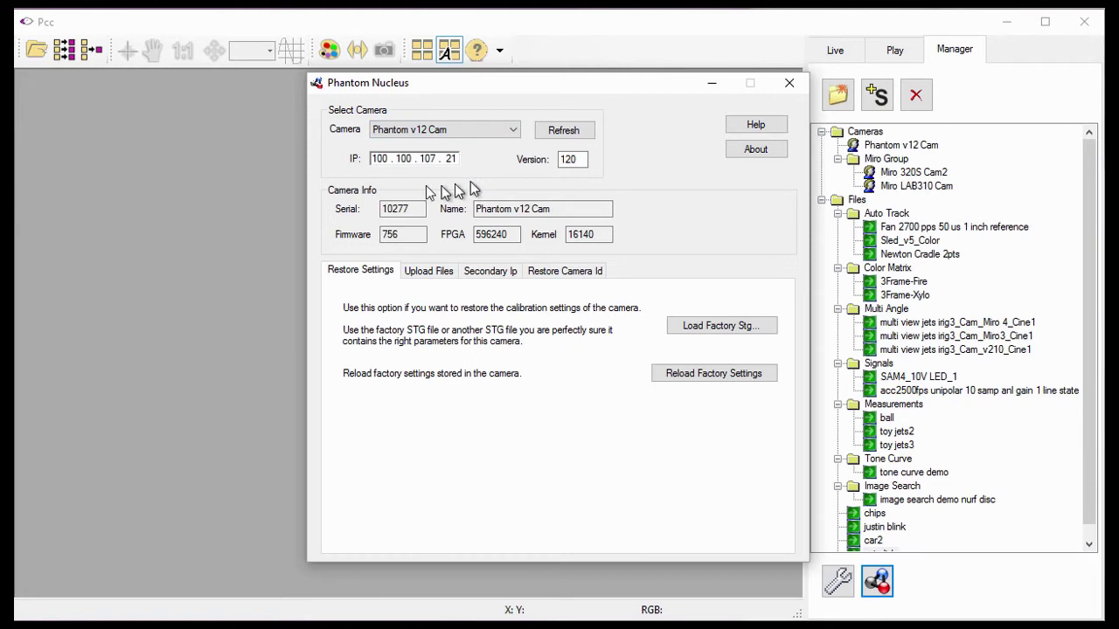
- Review the v12 Cam's current firmware 756, FPGA 596240 and kernel 16140 entries
{"action": "left_click", "coordinate": [366, 164]}
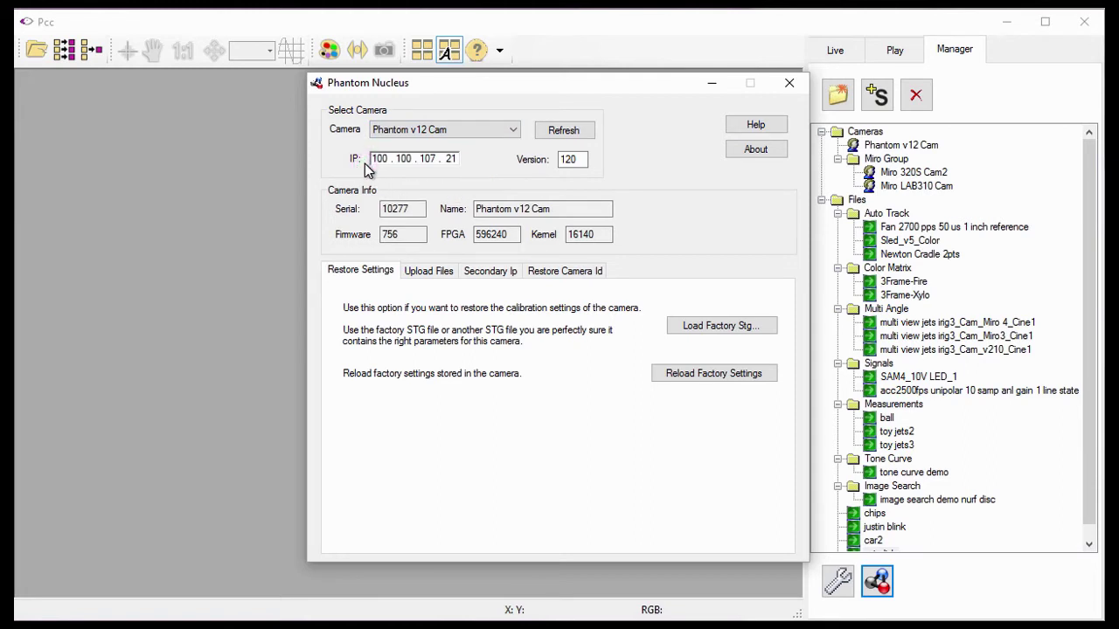
{"action": "left_click", "coordinate": [553, 164]}
{"action": "left_click", "coordinate": [375, 216]}
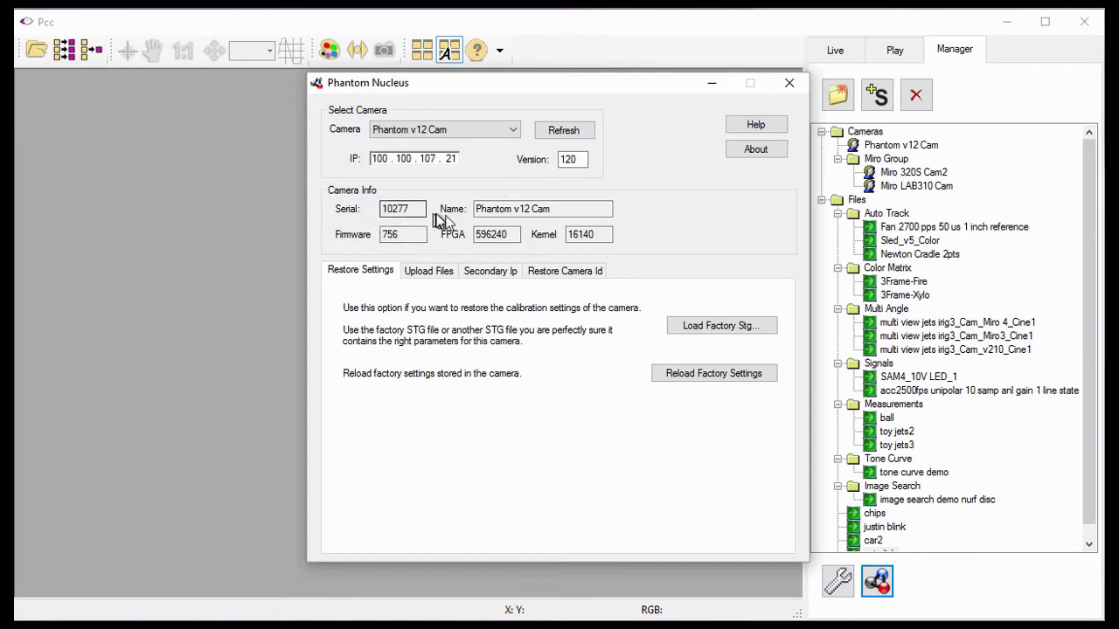
{"action": "left_click", "coordinate": [471, 218]}
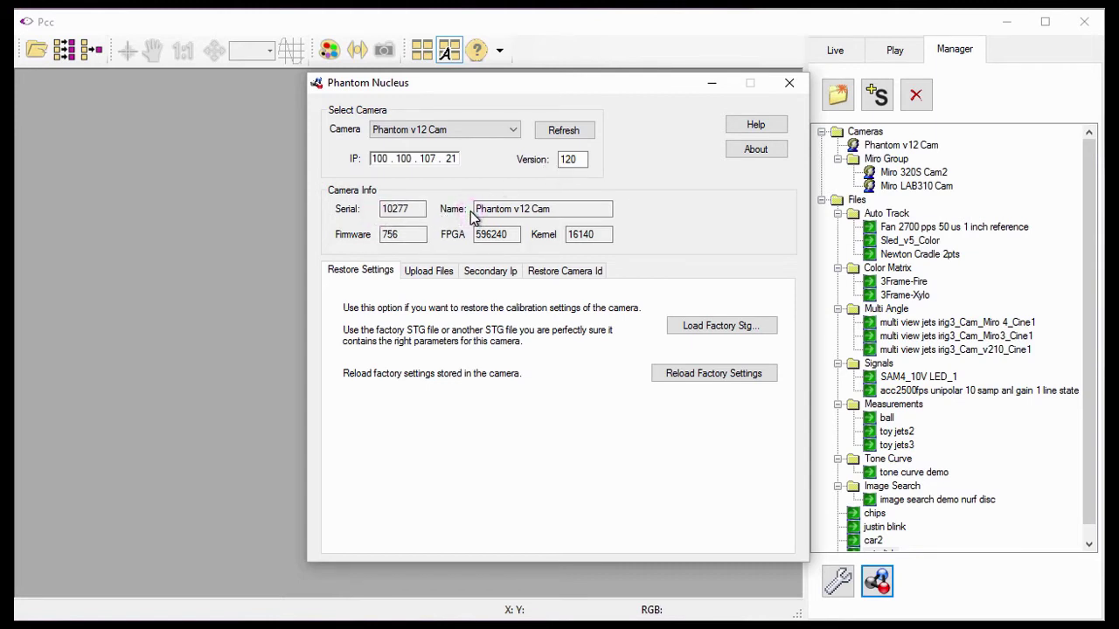
{"action": "left_click", "coordinate": [376, 238]}
{"action": "left_click", "coordinate": [466, 244]}
{"action": "left_click", "coordinate": [468, 245]}
{"action": "left_click", "coordinate": [560, 242]}
- Load the v121.zip all-in-one package on the Upload Files page
{"action": "left_click", "coordinate": [445, 271]}
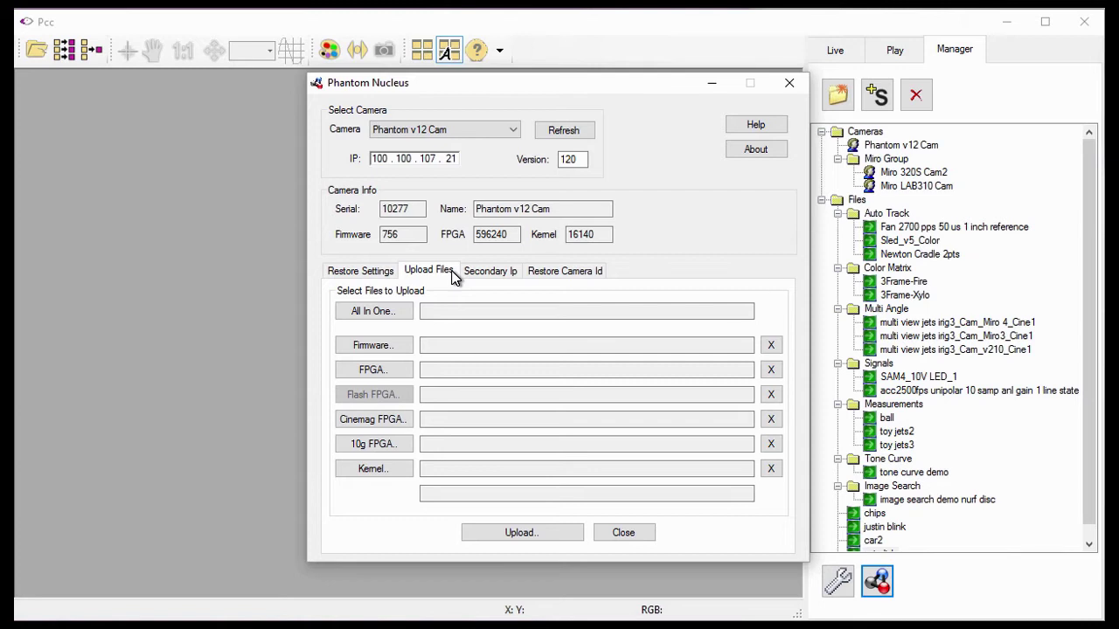
{"action": "left_click", "coordinate": [407, 311]}
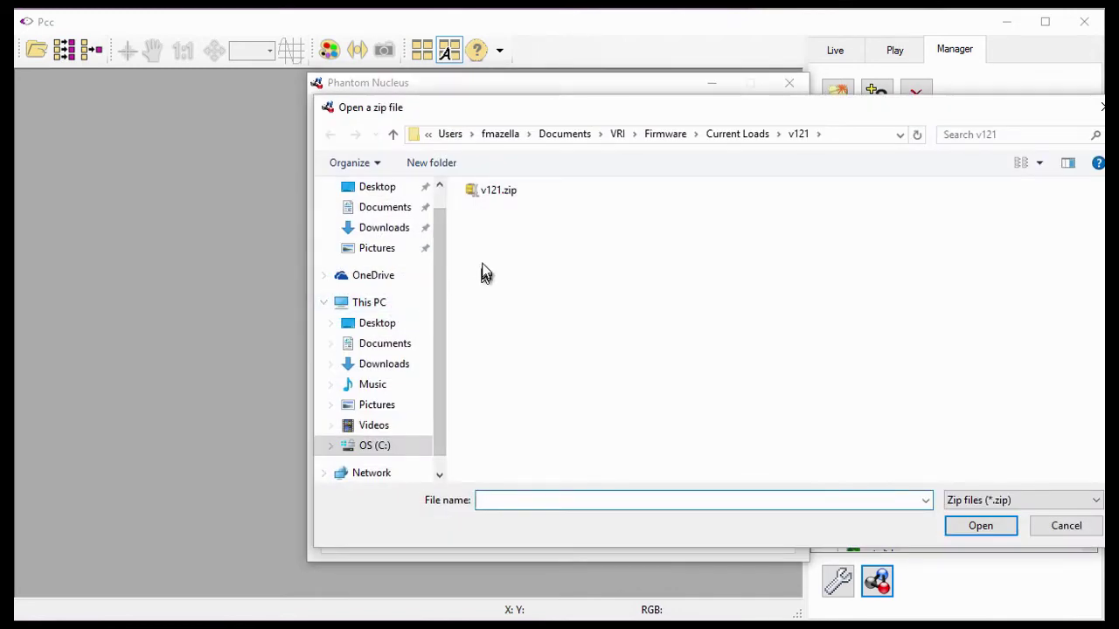
{"action": "left_click", "coordinate": [488, 193]}
{"action": "left_click", "coordinate": [961, 530]}
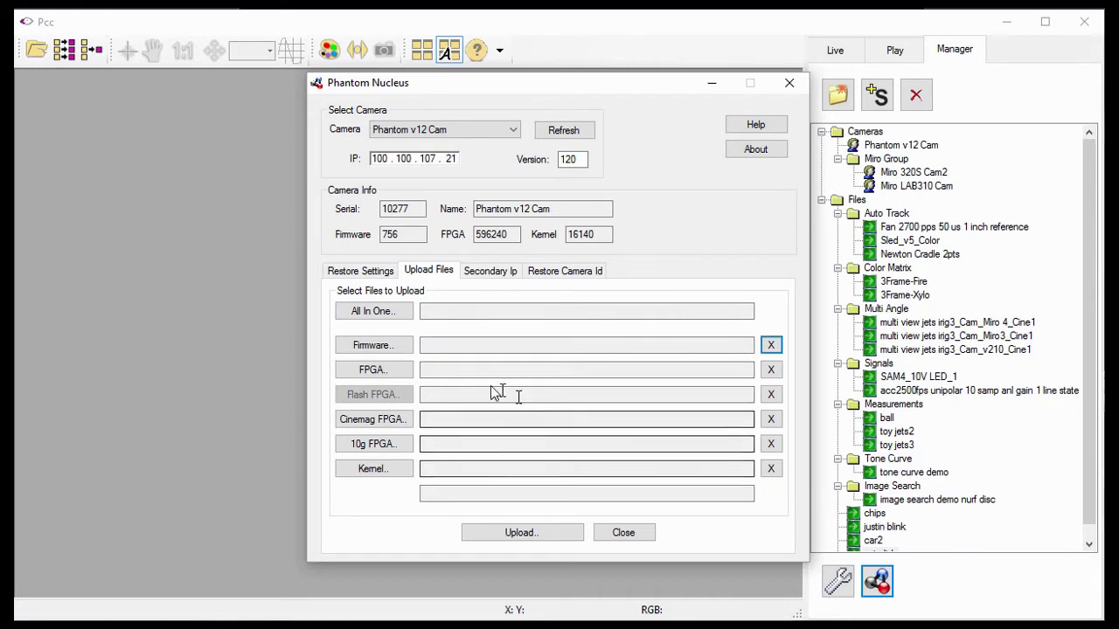
- Set ph7.756 as the camera firmware file
{"action": "left_click", "coordinate": [373, 345]}
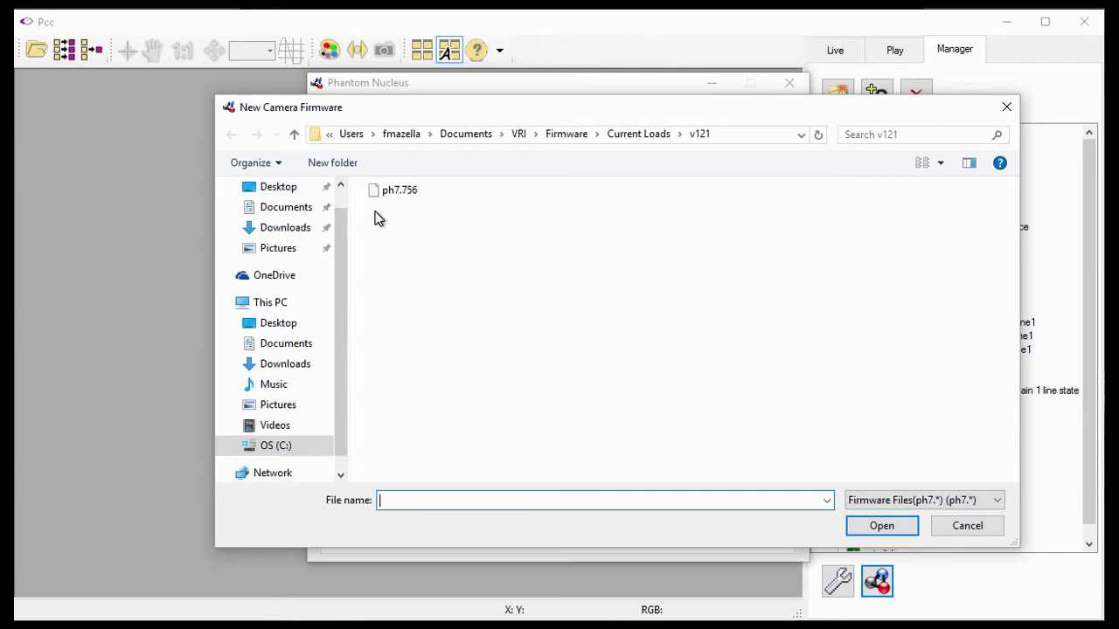
{"action": "left_click", "coordinate": [390, 194]}
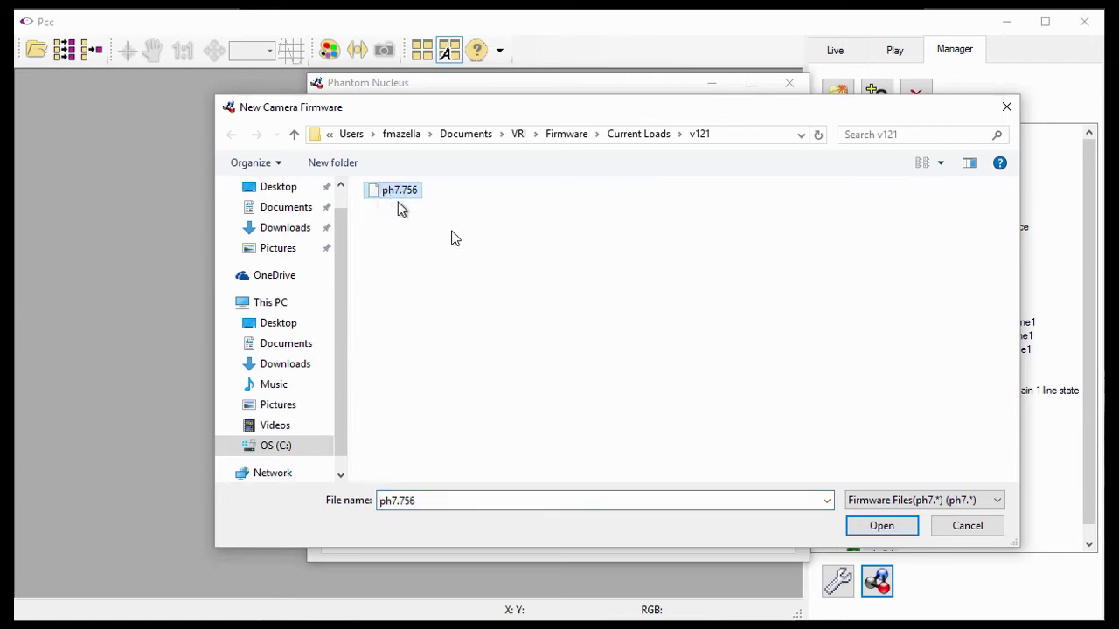
{"action": "left_click", "coordinate": [879, 526]}
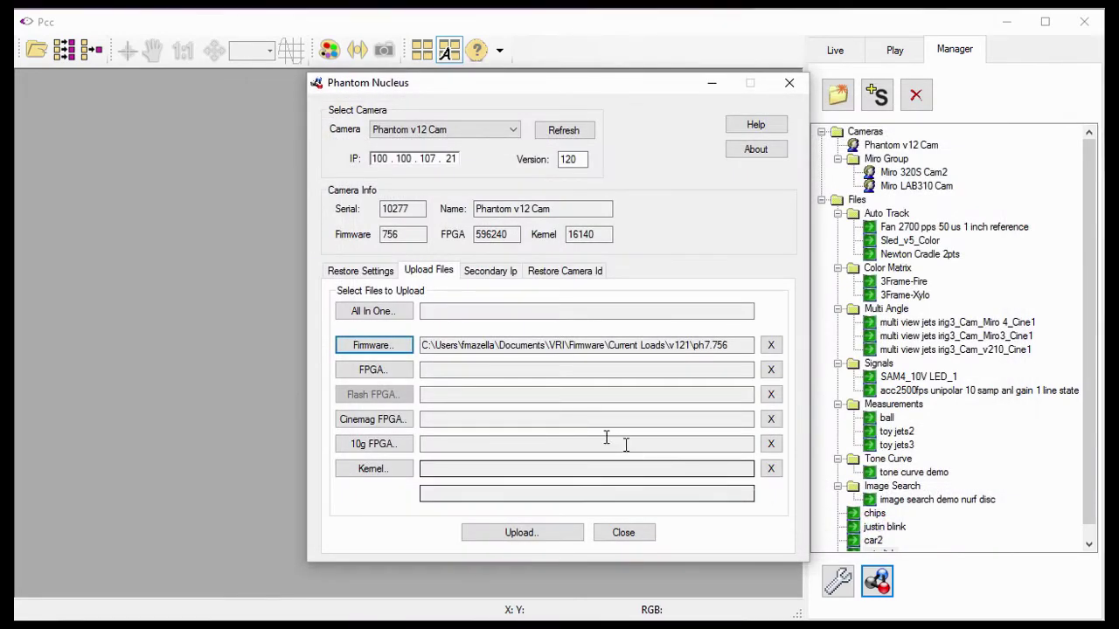
- Set v122.bin.596240 as the FPGA file
{"action": "left_click", "coordinate": [407, 376]}
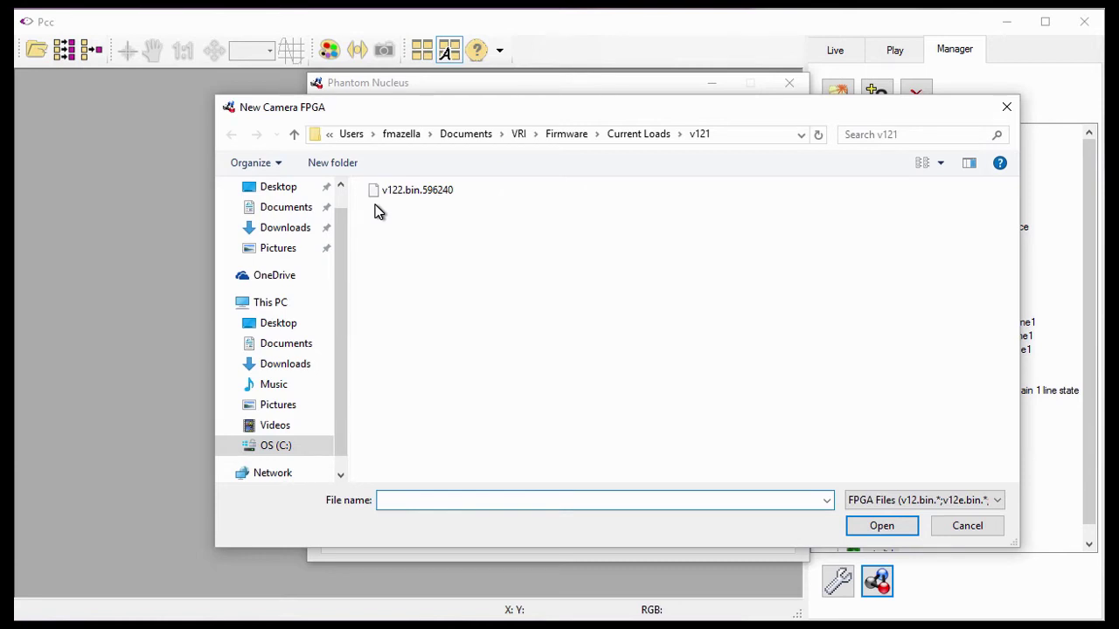
{"action": "left_click", "coordinate": [377, 201]}
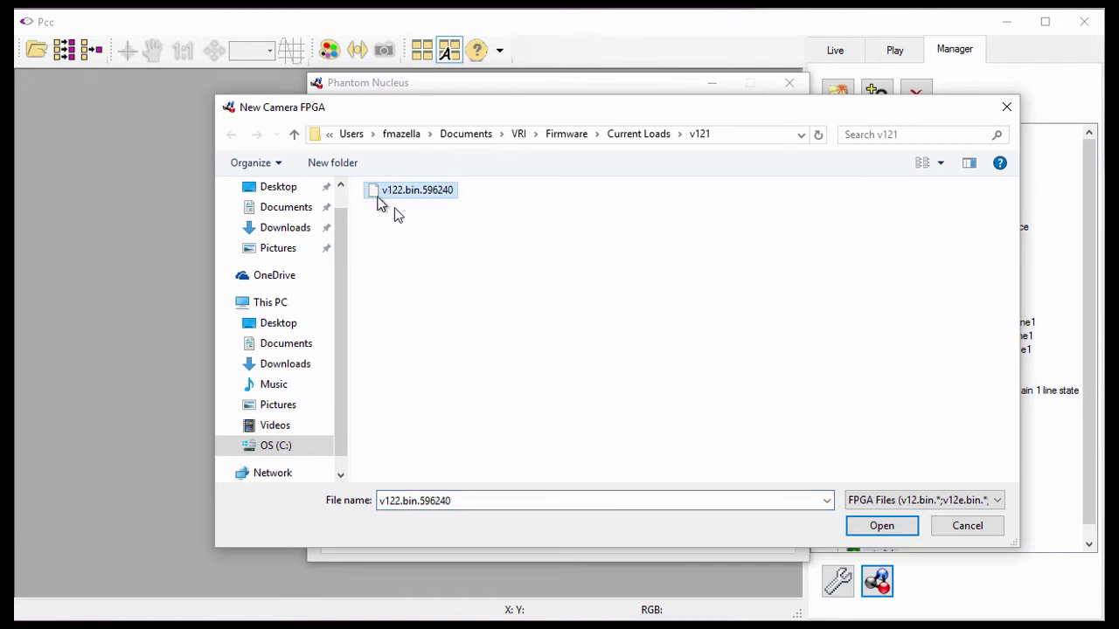
{"action": "left_click", "coordinate": [870, 528]}
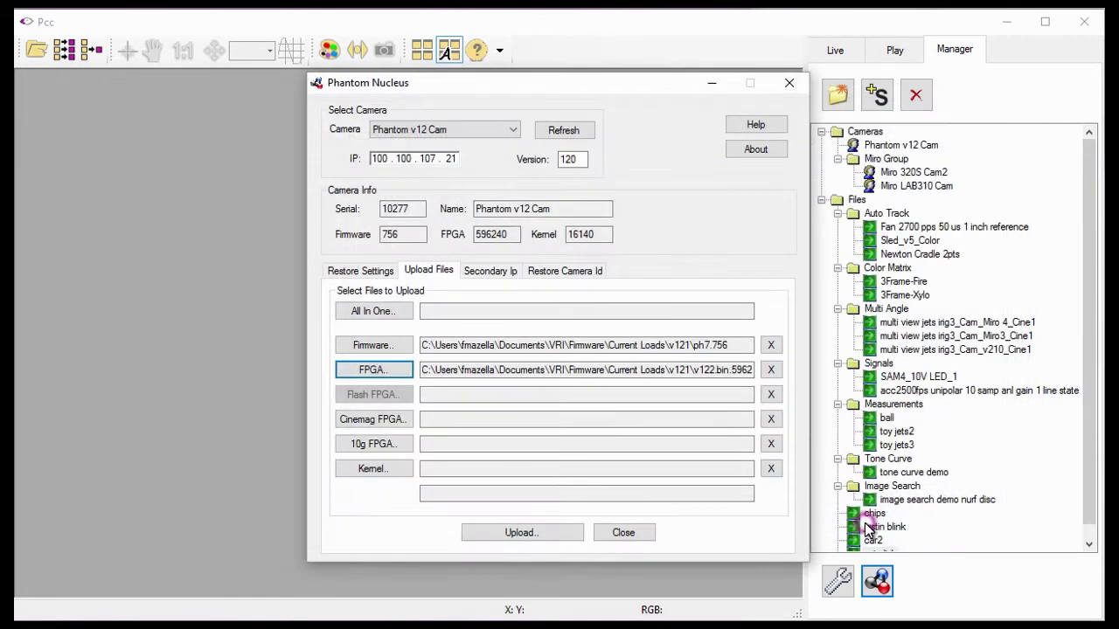
- Fill the Cinemag (fdhd.bin.12263), 10g FPGA (v122x.bin.388240) and kernel (zImage.ocotea.16140) slots
{"action": "left_click", "coordinate": [407, 424]}
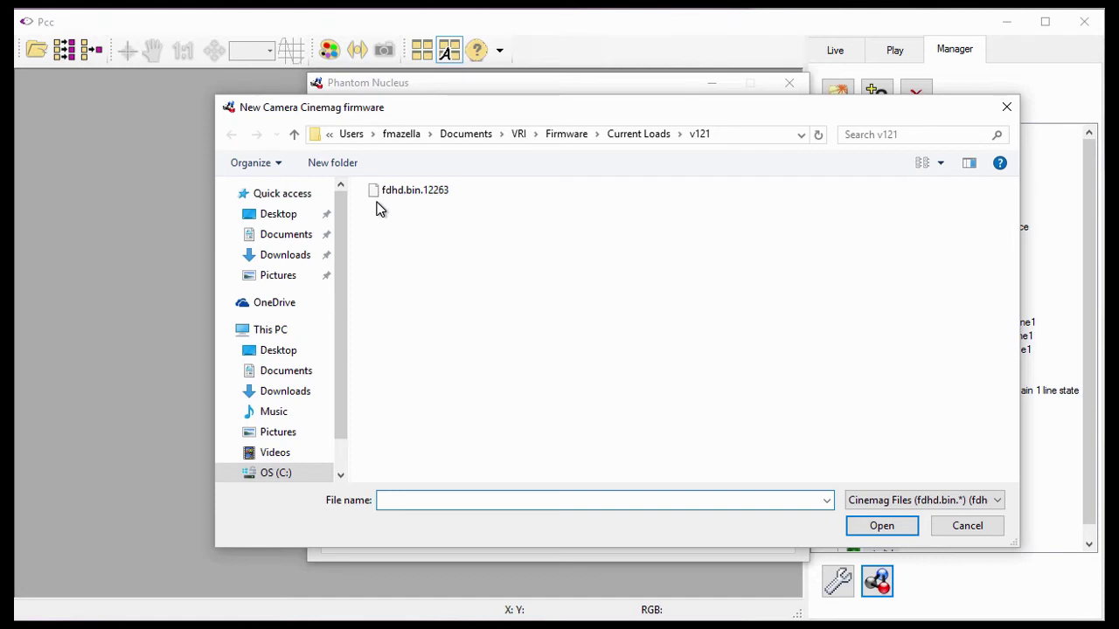
{"action": "left_click", "coordinate": [378, 204]}
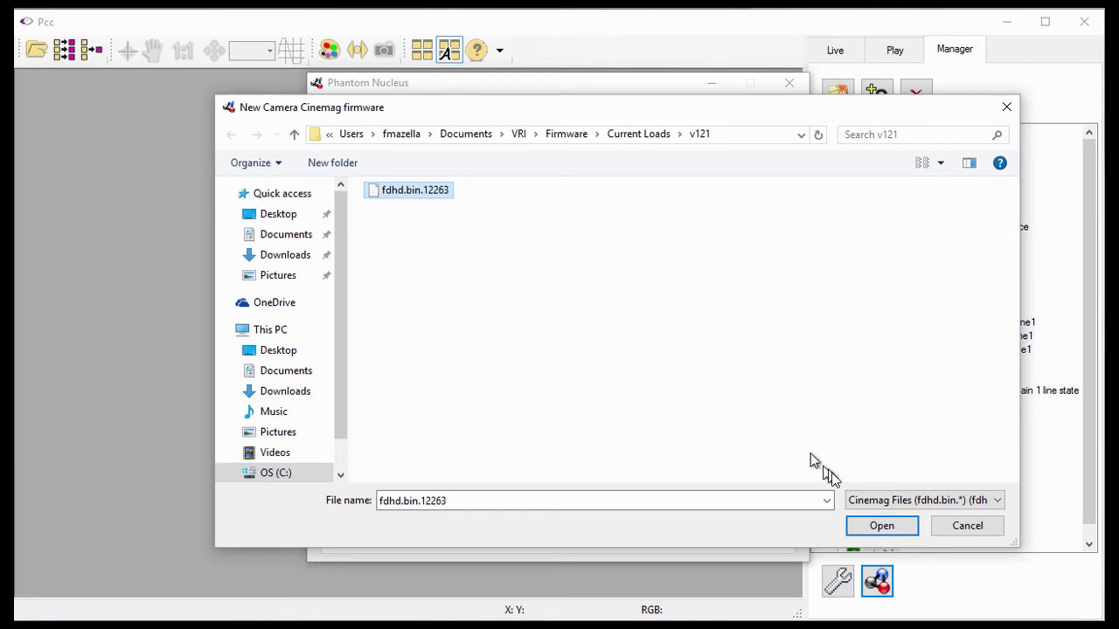
{"action": "left_click", "coordinate": [874, 527]}
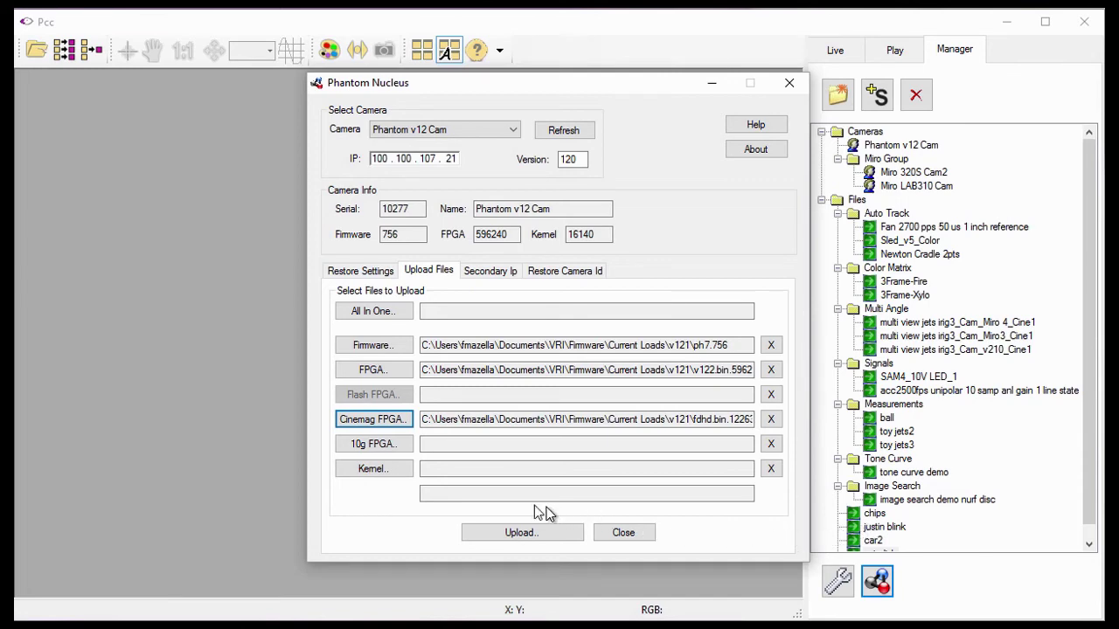
{"action": "left_click", "coordinate": [406, 451]}
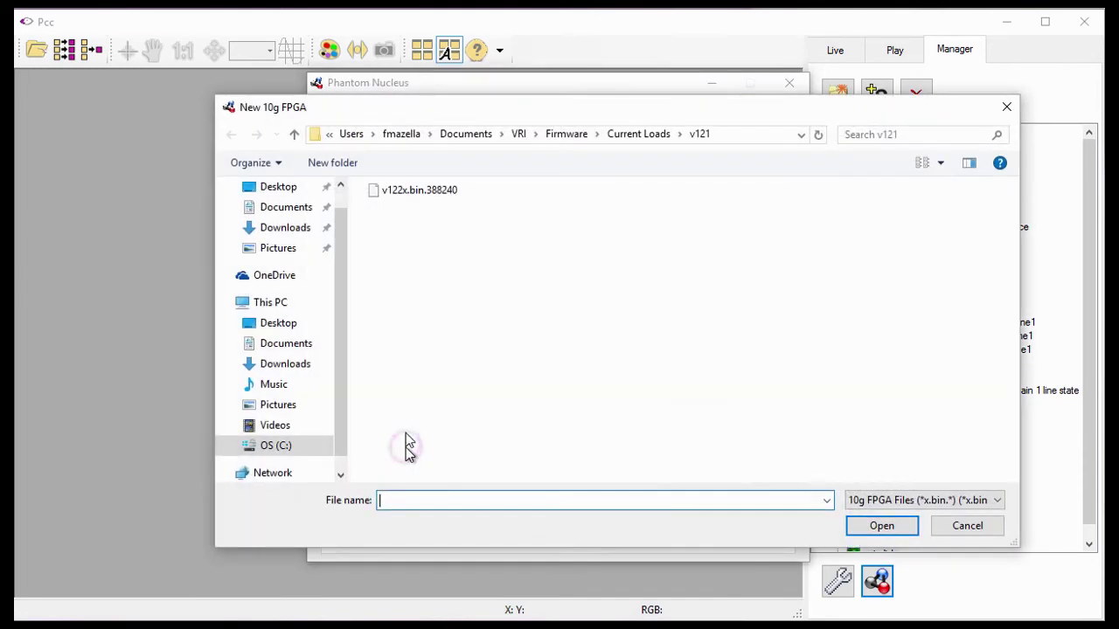
{"action": "left_click", "coordinate": [389, 192]}
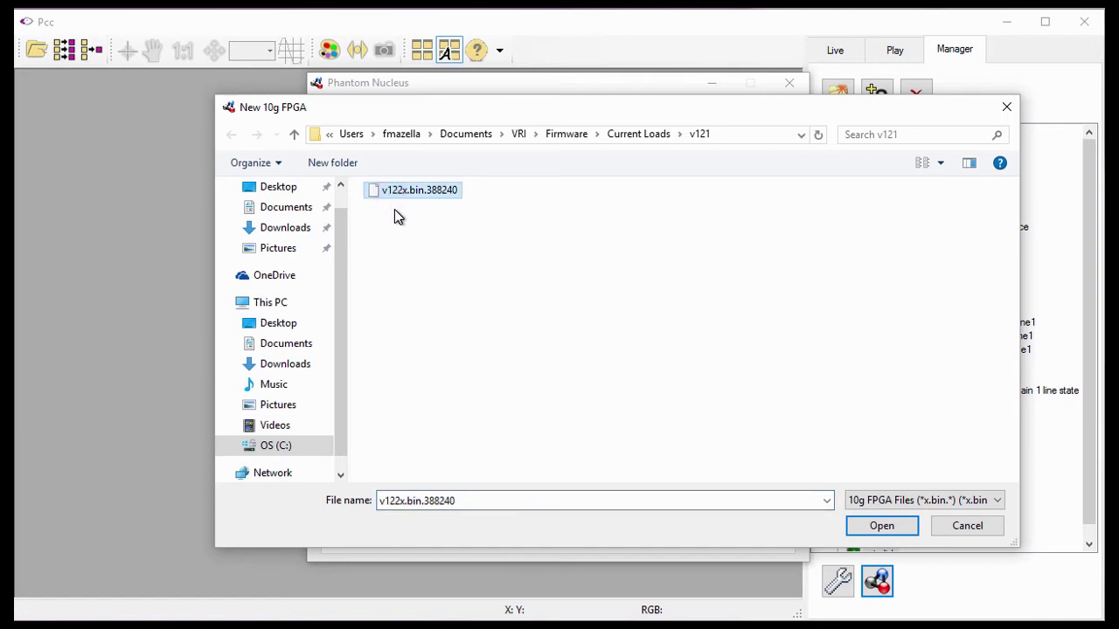
{"action": "left_click", "coordinate": [882, 526]}
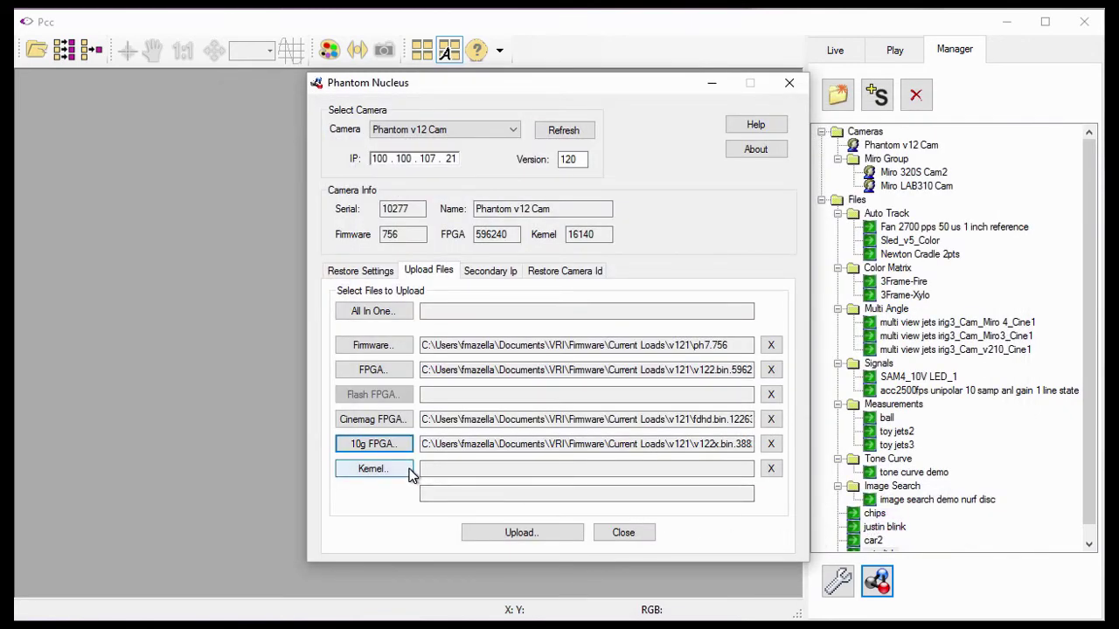
{"action": "left_click", "coordinate": [374, 469]}
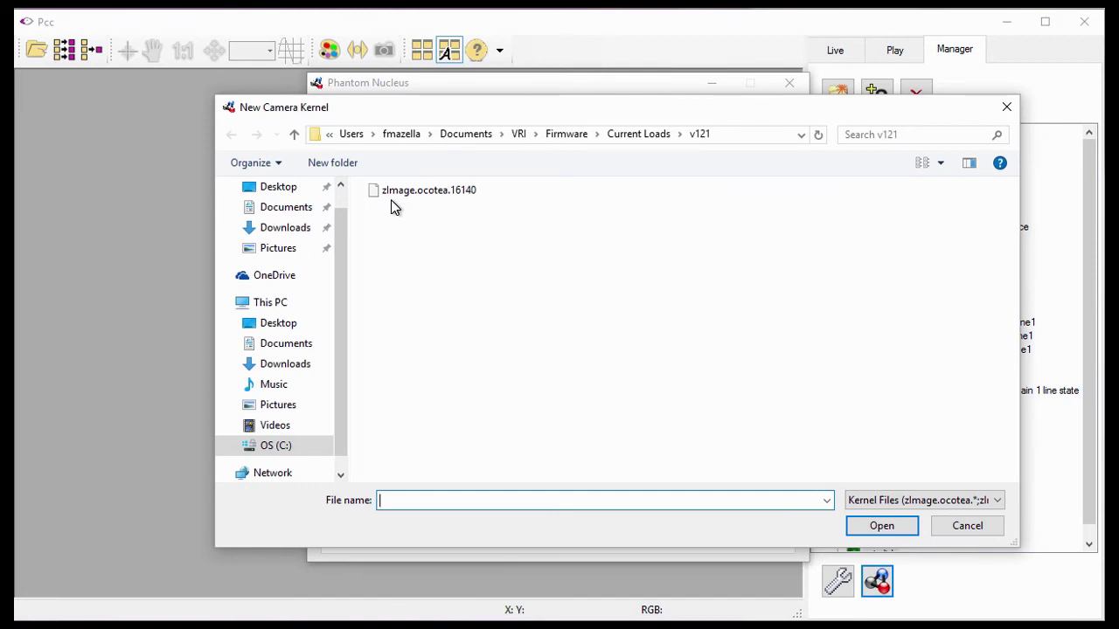
{"action": "left_click", "coordinate": [391, 192]}
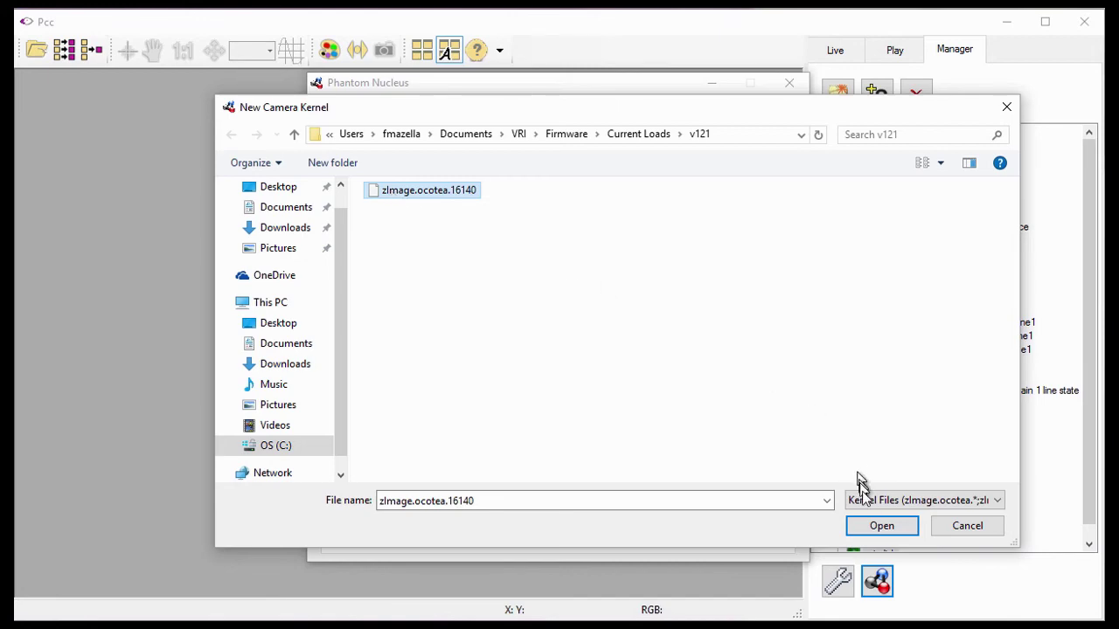
{"action": "left_click", "coordinate": [879, 525]}
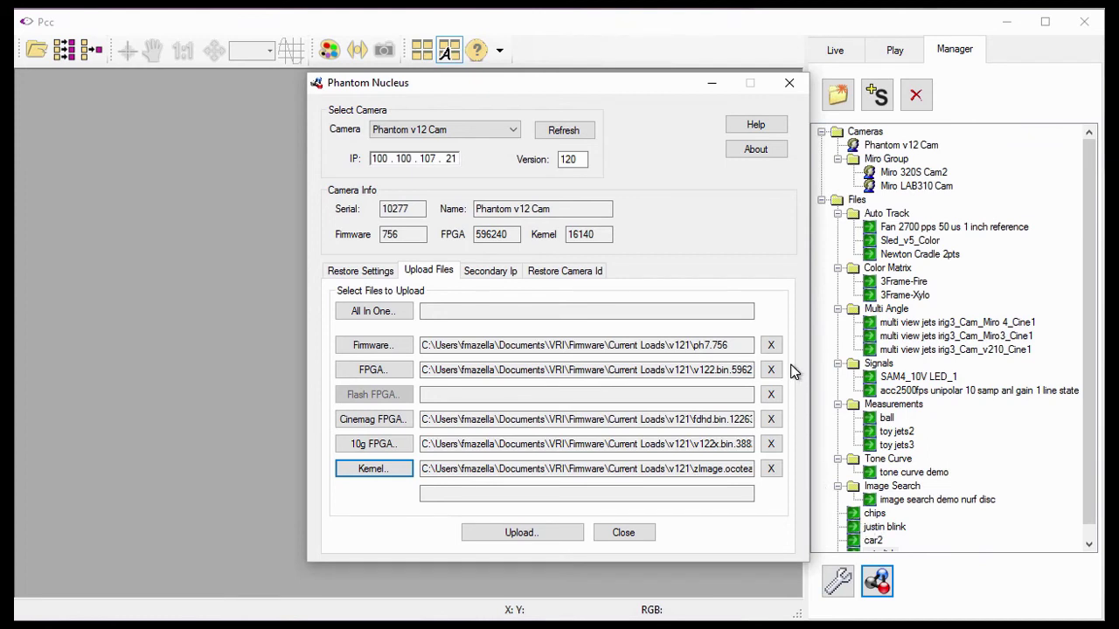
- Clear the FPGA, Cinemag FPGA, 10g FPGA and kernel file paths, leaving only firmware
{"action": "left_click", "coordinate": [771, 370]}
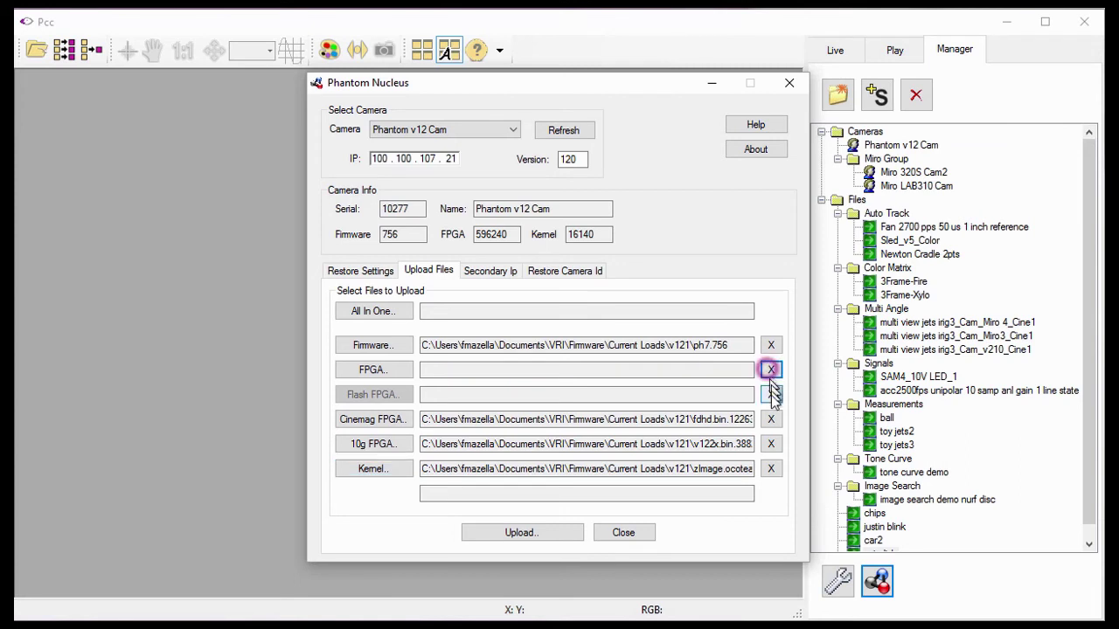
{"action": "left_click", "coordinate": [773, 420]}
{"action": "left_click", "coordinate": [772, 445]}
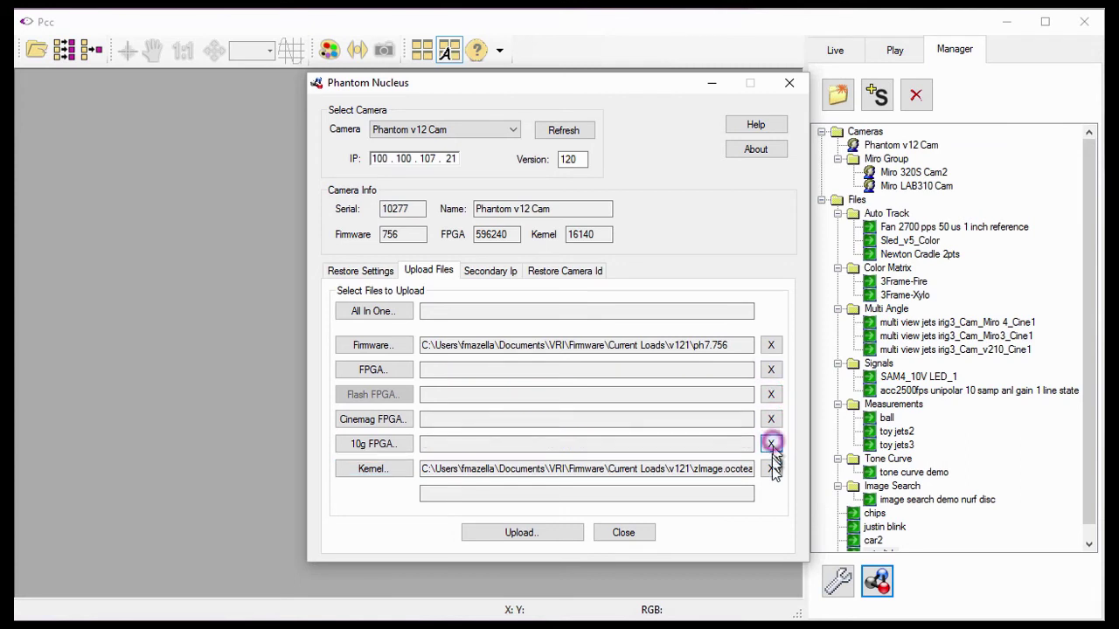
{"action": "left_click", "coordinate": [771, 469]}
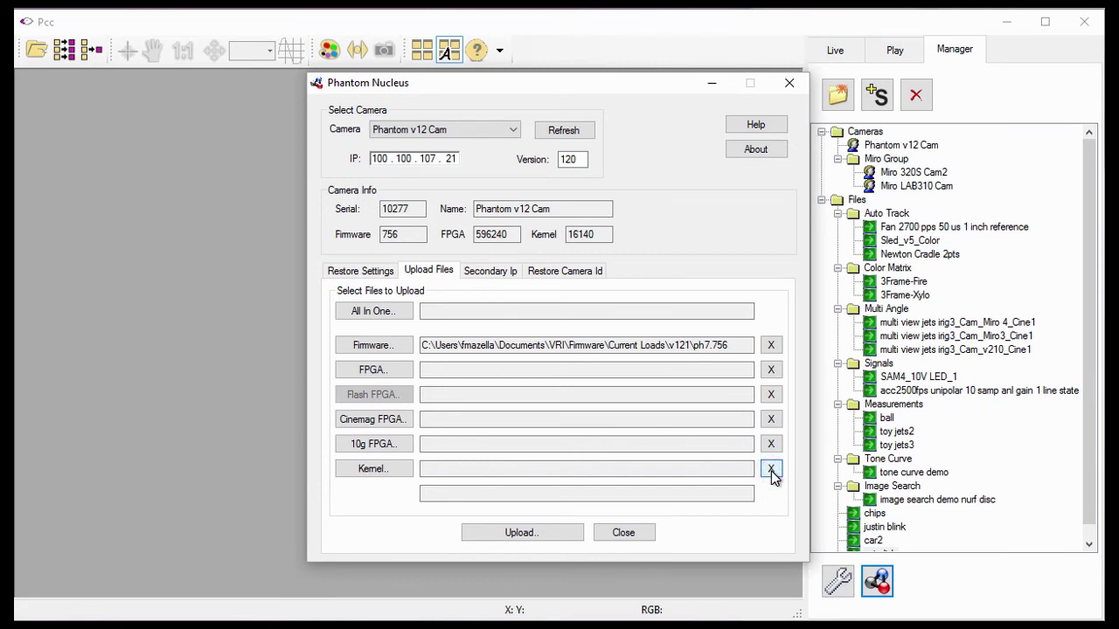
- Upload the ph7.756 firmware to the camera, acknowledge the reboot, and close Phantom Nucleus
{"action": "left_click", "coordinate": [575, 534]}
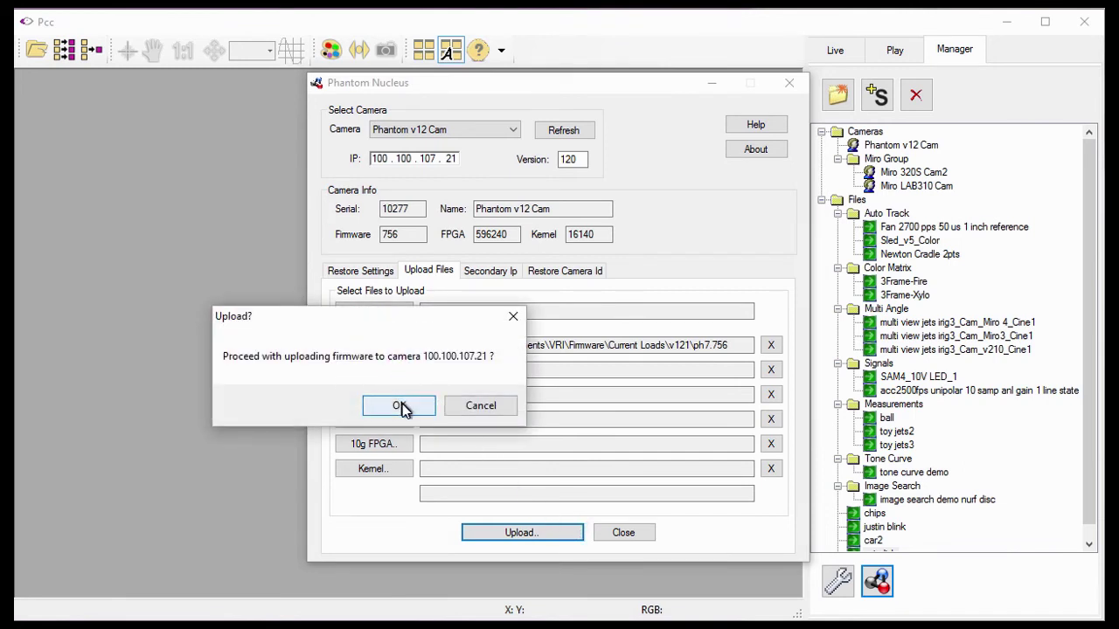
{"action": "left_click", "coordinate": [400, 404]}
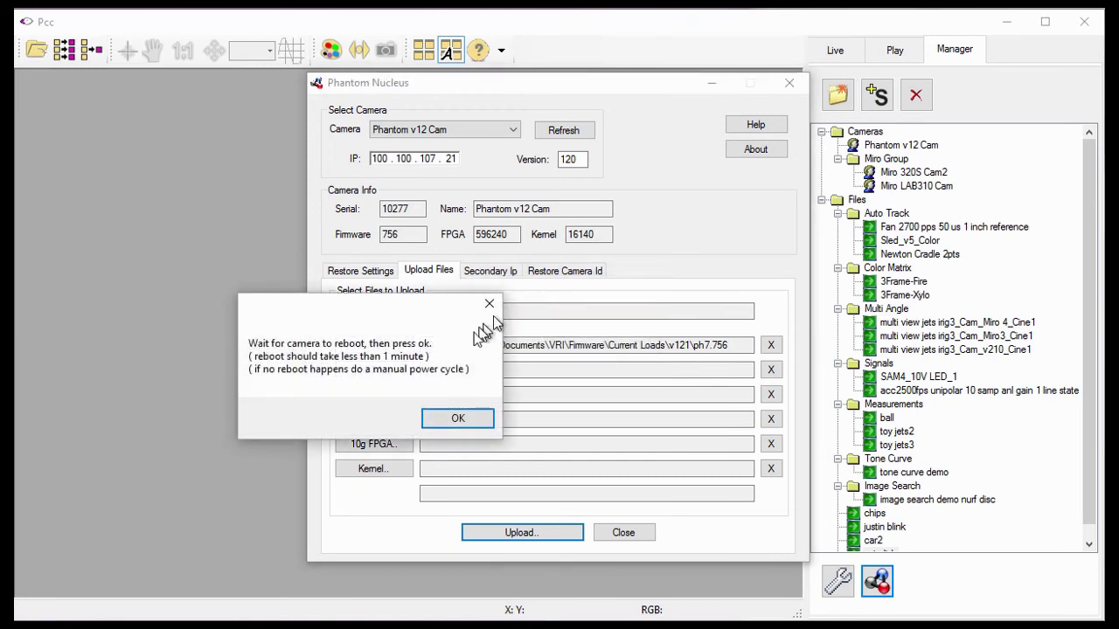
{"action": "left_click", "coordinate": [446, 386]}
{"action": "left_click", "coordinate": [454, 416]}
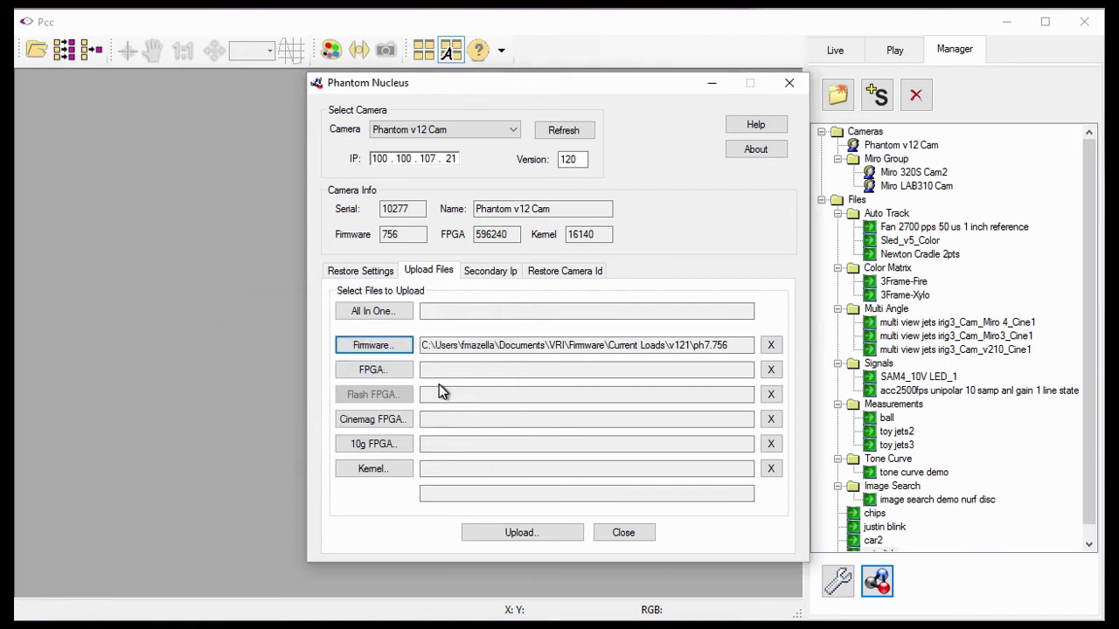
{"action": "left_click", "coordinate": [614, 531]}
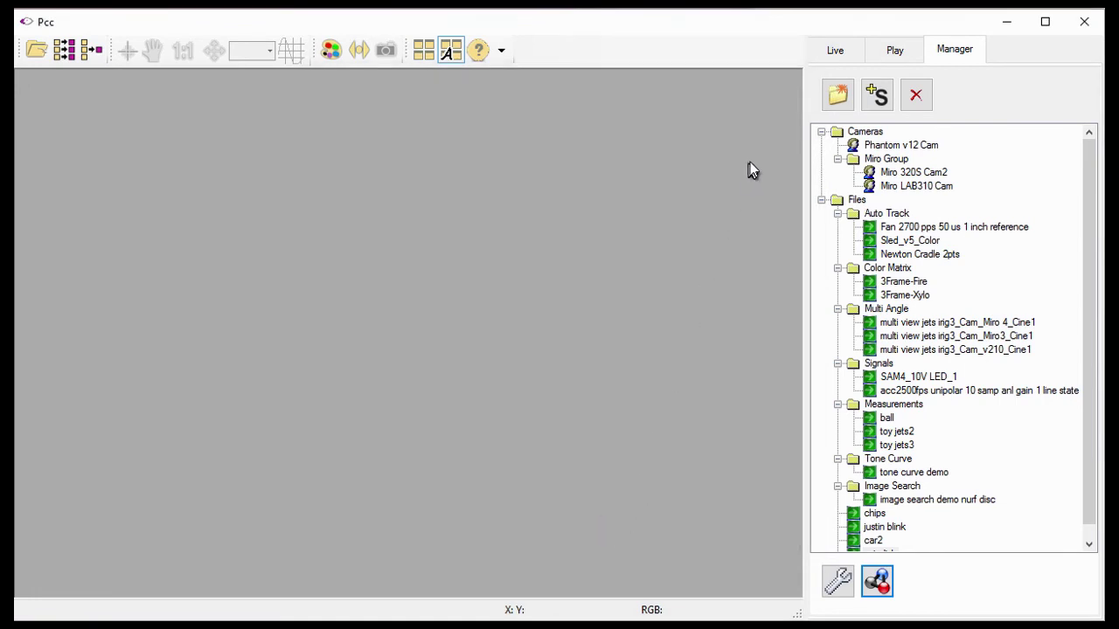
- Check the Phantom v12 Cam's firmware, FPGA and kernel versions in Device Info
{"action": "right_click", "coordinate": [883, 146]}
{"action": "left_click", "coordinate": [927, 190]}
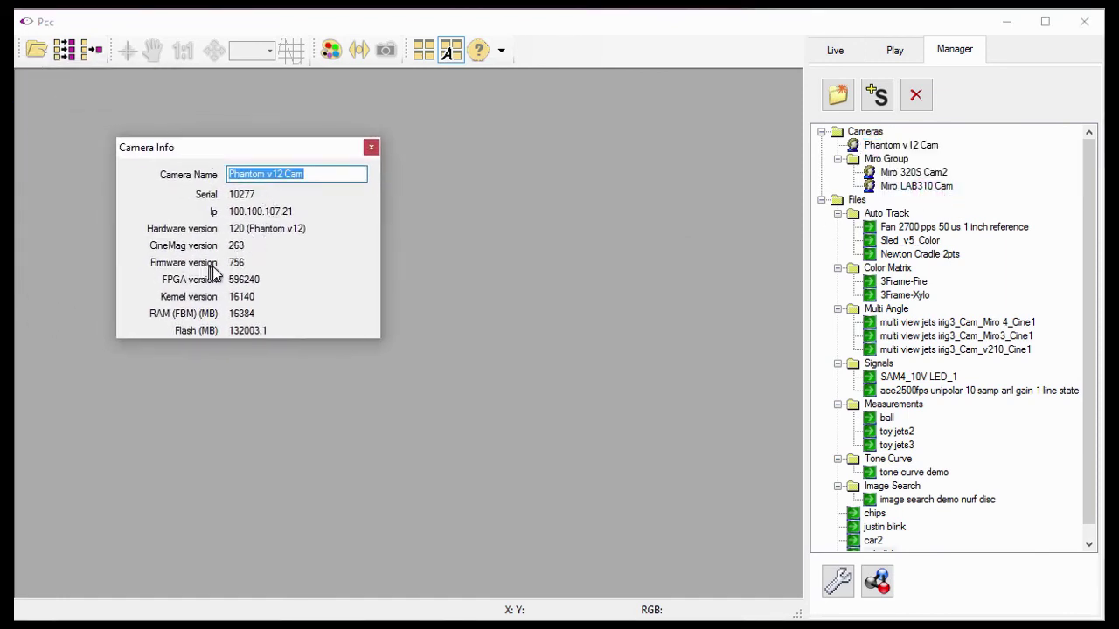
{"action": "left_click", "coordinate": [218, 264]}
{"action": "left_click", "coordinate": [221, 280]}
{"action": "left_click", "coordinate": [221, 296]}
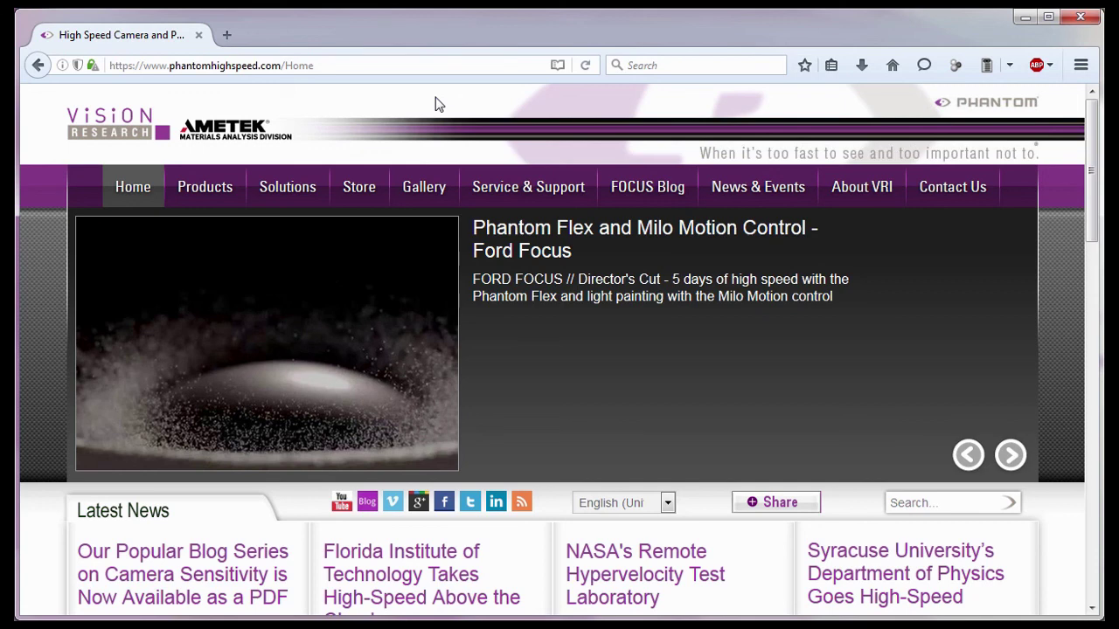
- Go to the Phantom site's Service & Support Training page
{"action": "left_click", "coordinate": [161, 75]}
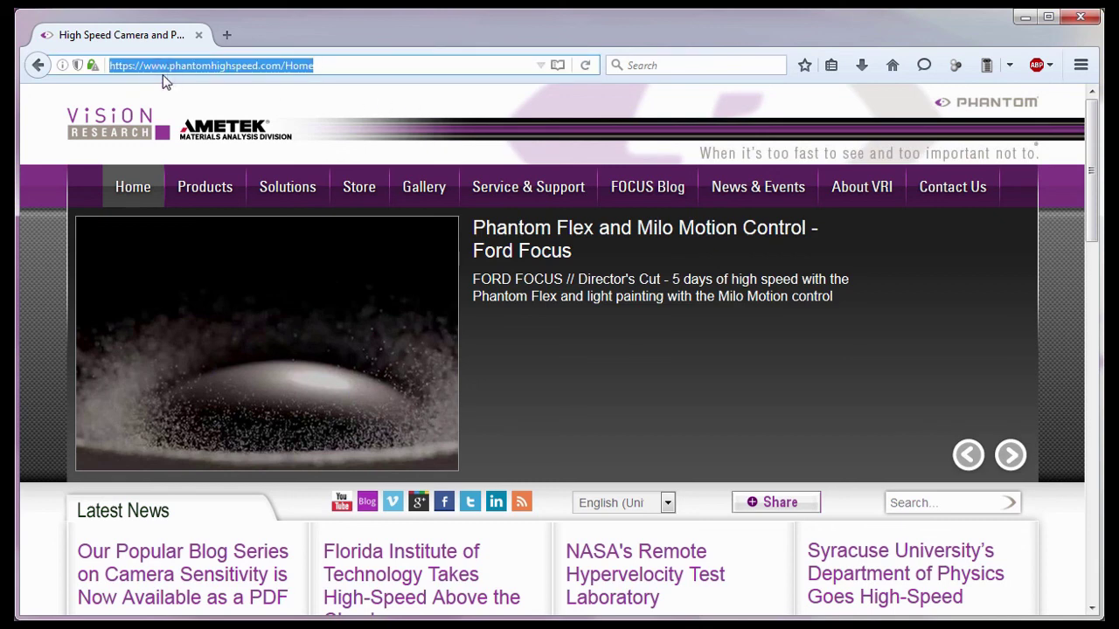
{"action": "mouse_move", "coordinate": [512, 201]}
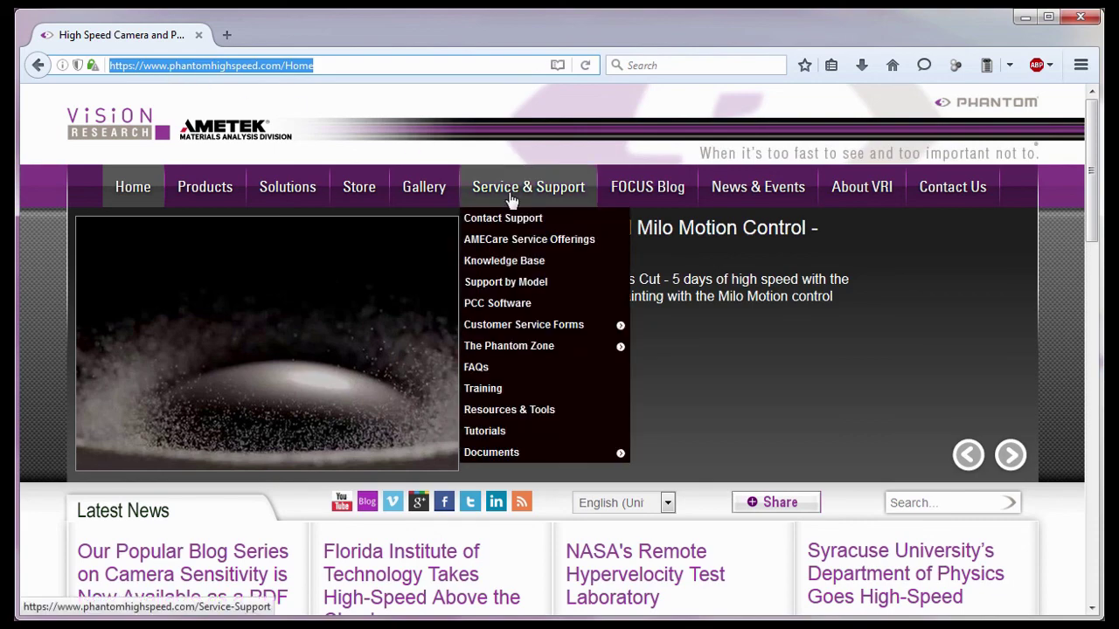
{"action": "left_click", "coordinate": [505, 390]}
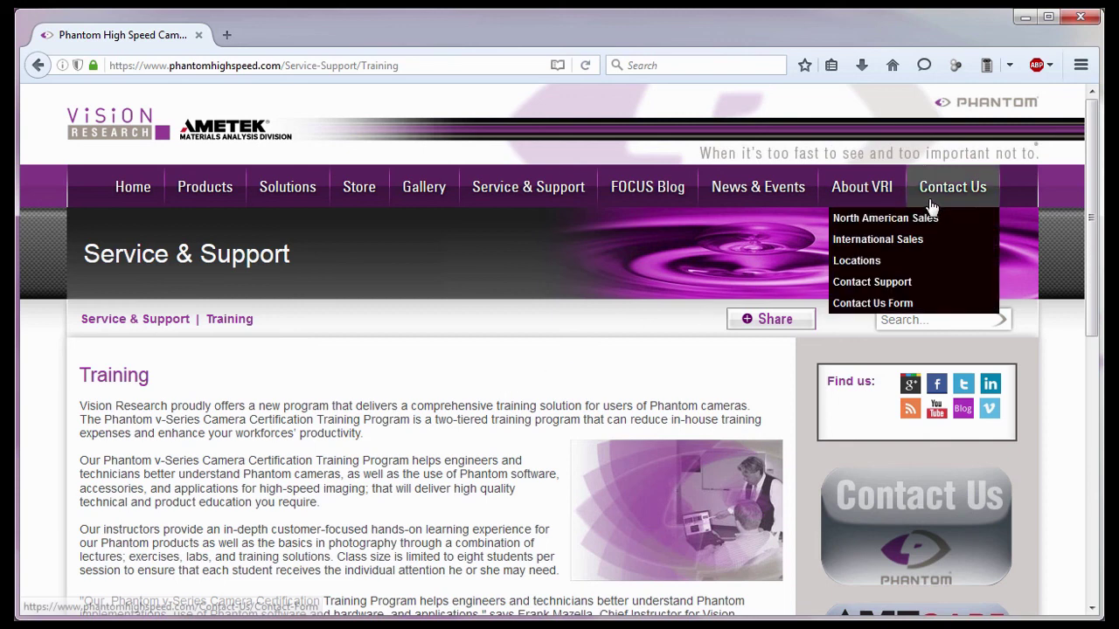
- Visit the North American Sales and International Sales contact pages
{"action": "left_click", "coordinate": [930, 219]}
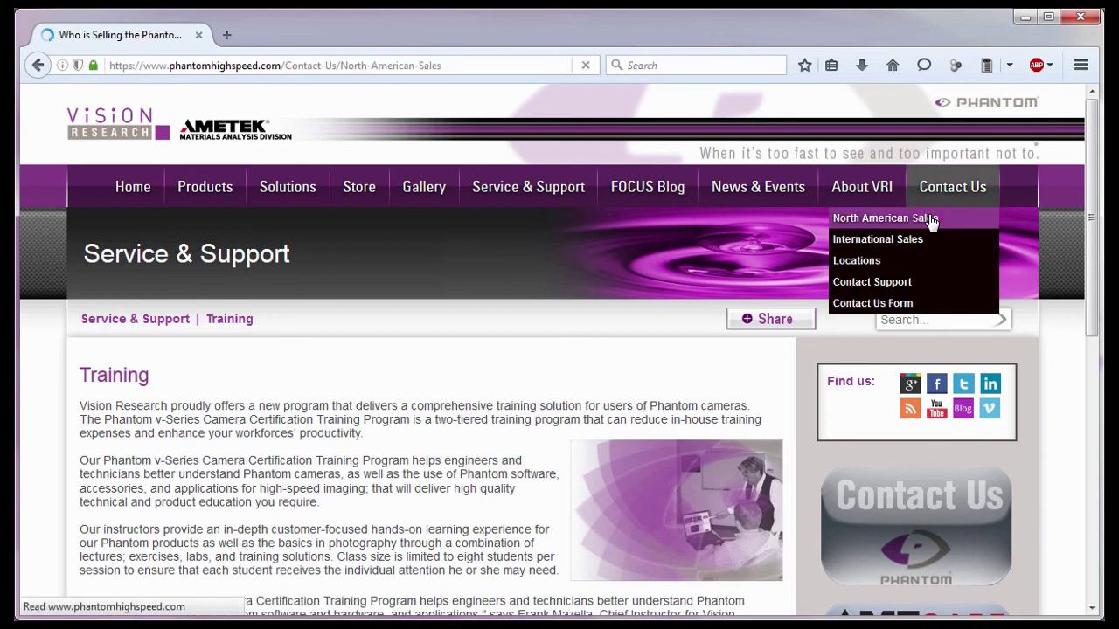
{"action": "mouse_move", "coordinate": [954, 199]}
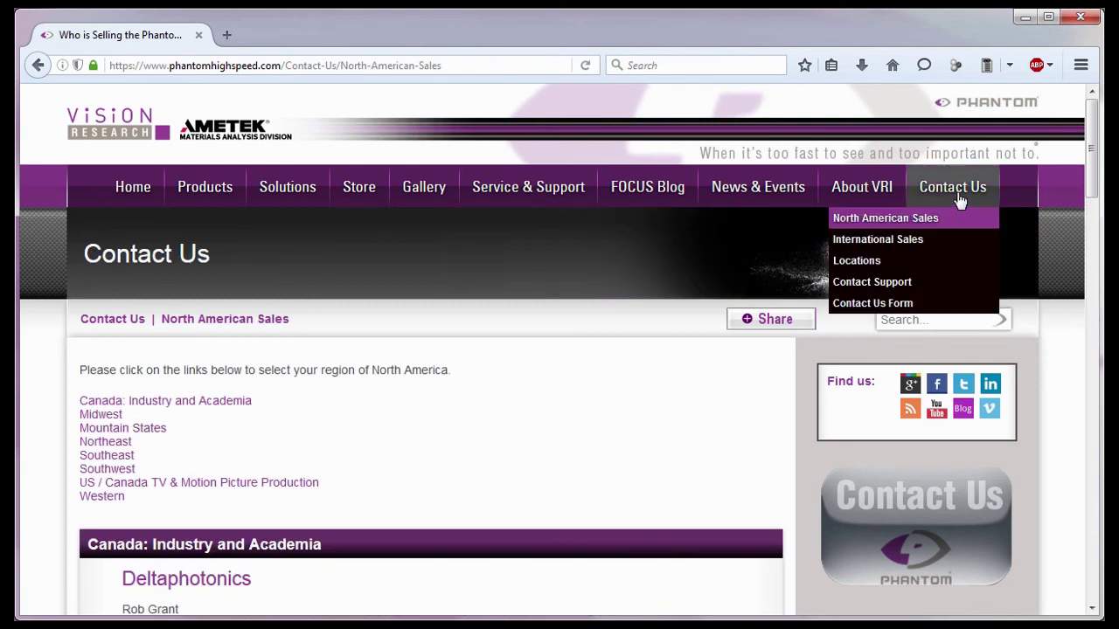
{"action": "left_click", "coordinate": [944, 242]}
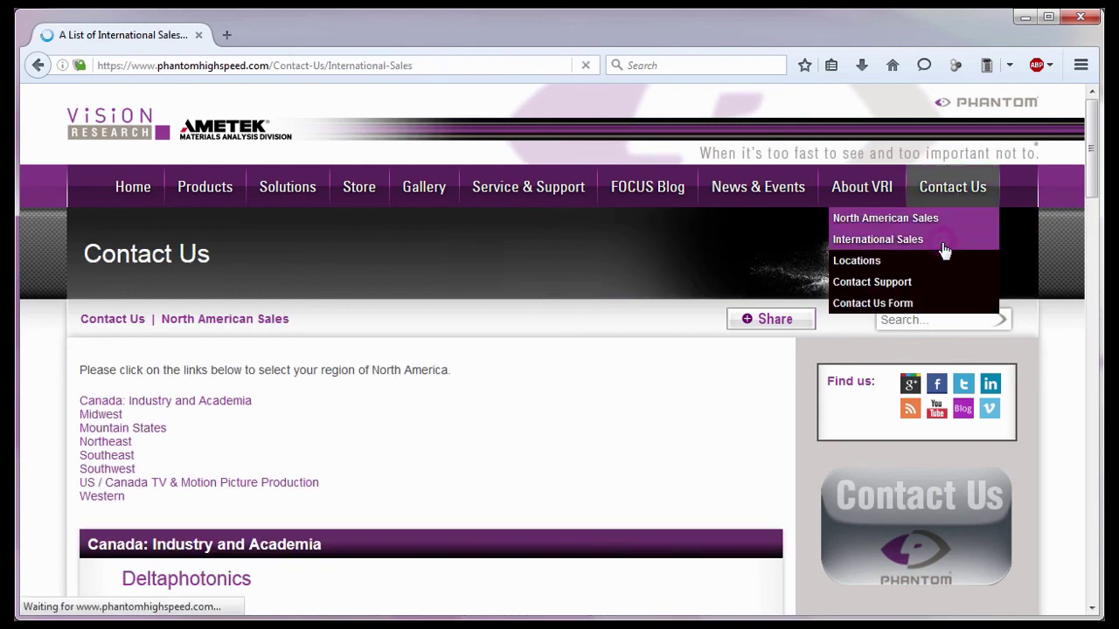